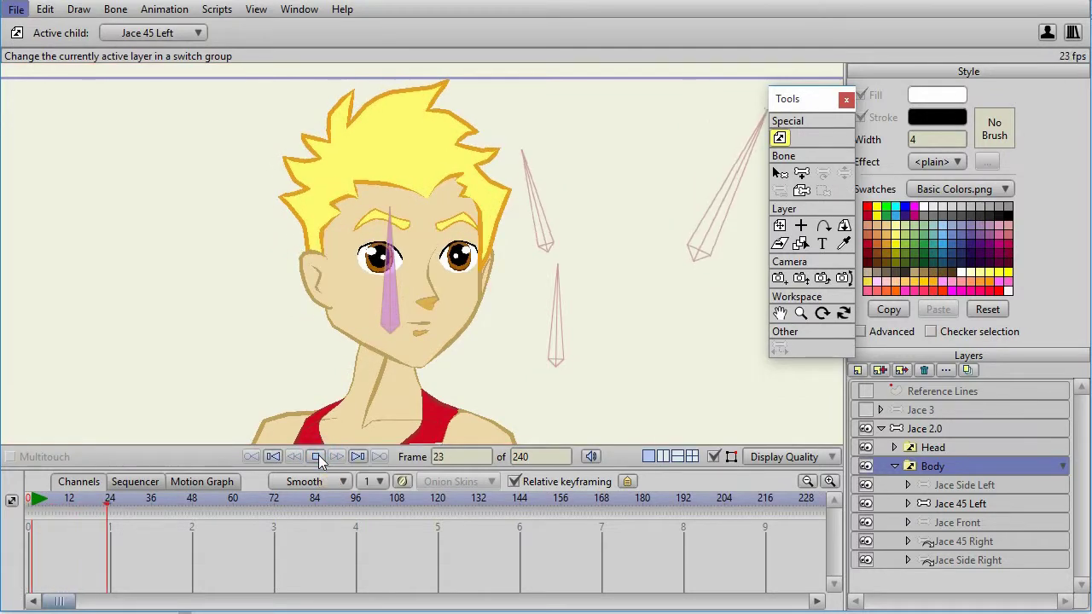
Select the Jace 2.0 bone layer at frame 0 to display its Eyes, Mouth and Turn bones
click(945, 433)
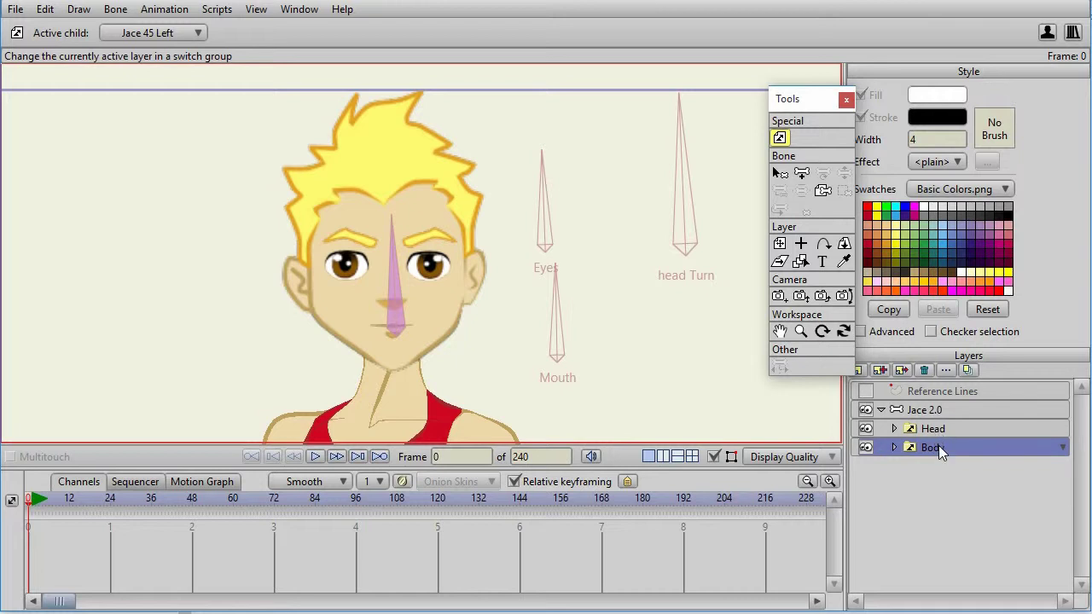
Turn on the reference guide lines and zoom out so the whole character fits
click(866, 391)
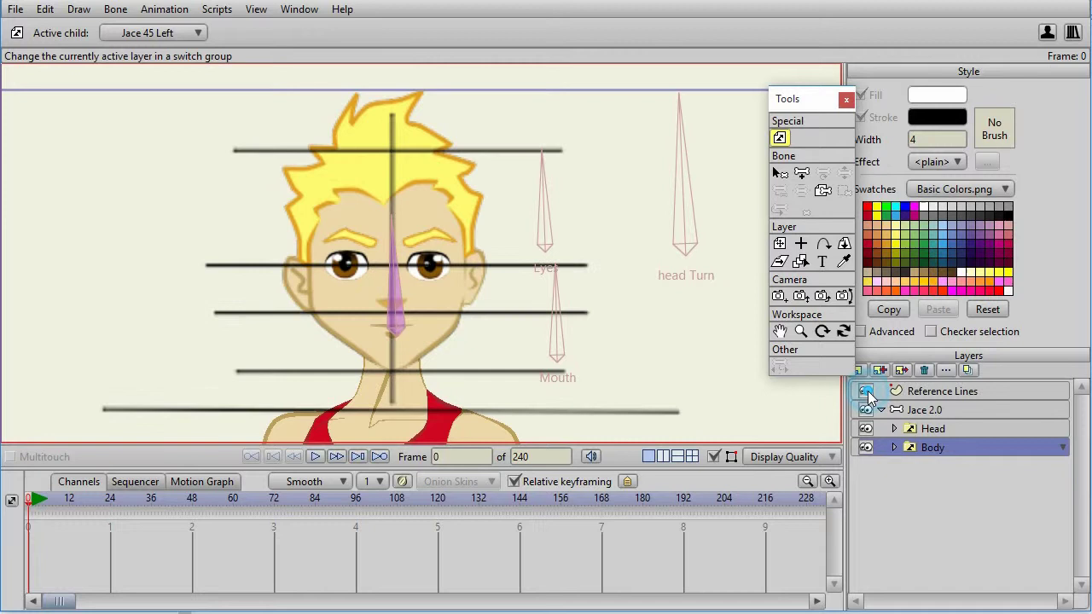
scroll(687, 345, down, 5)
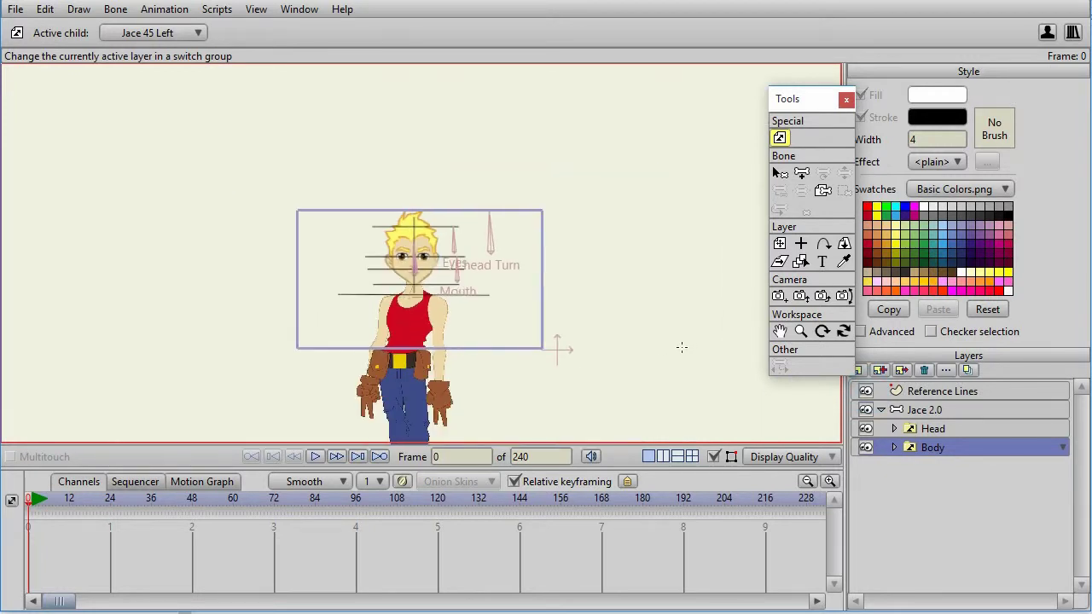
drag(658, 358, 661, 219)
drag(597, 192, 596, 230)
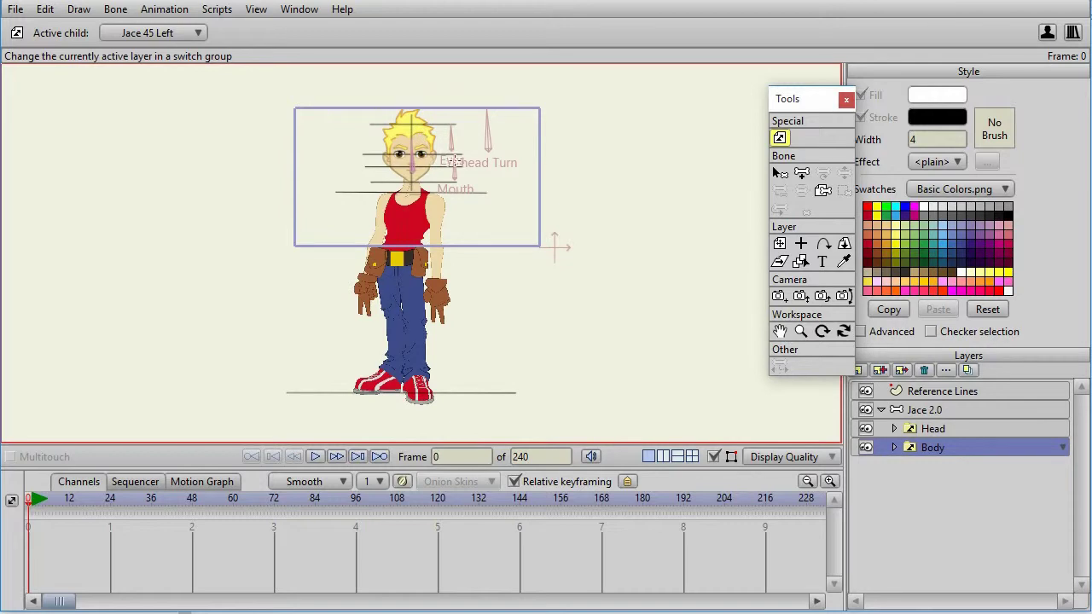
Expand the Head switch group and step through side-left, 3/4 left, front and 3/4 right heads
click(939, 450)
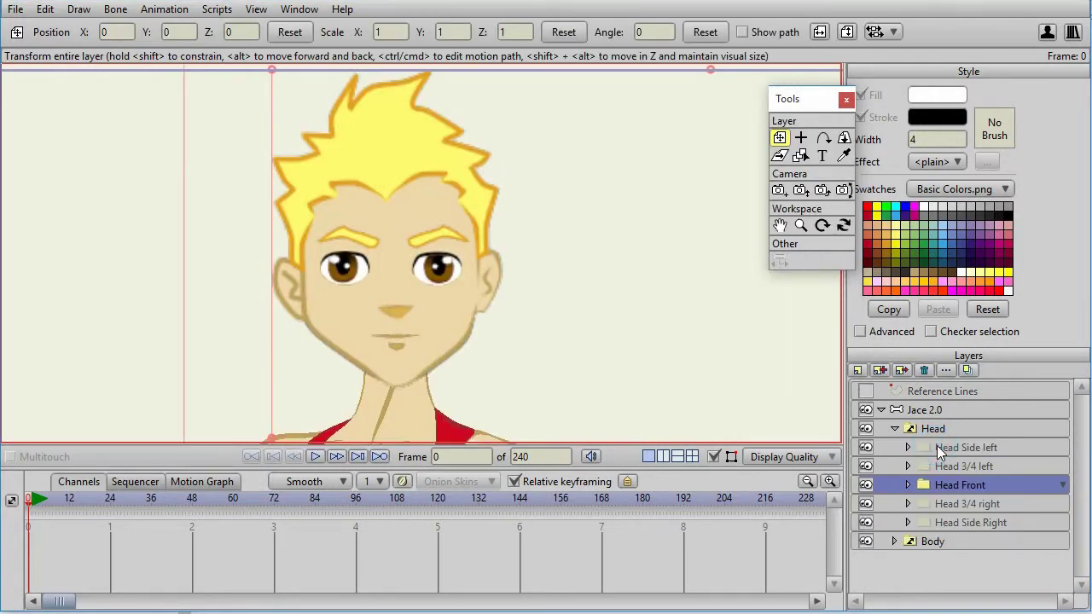
click(940, 452)
click(959, 466)
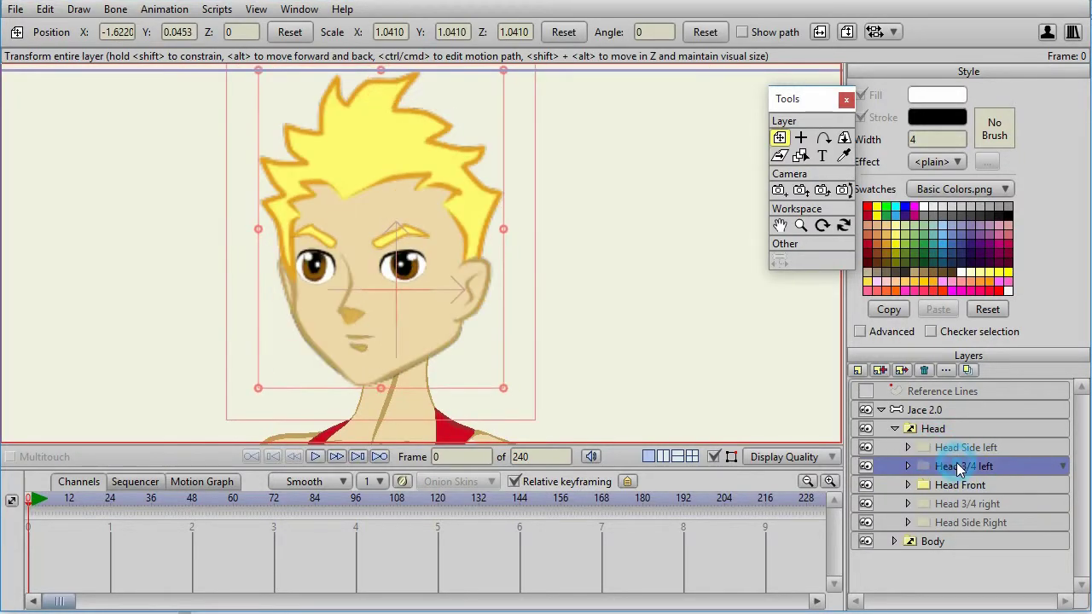
click(967, 485)
click(969, 503)
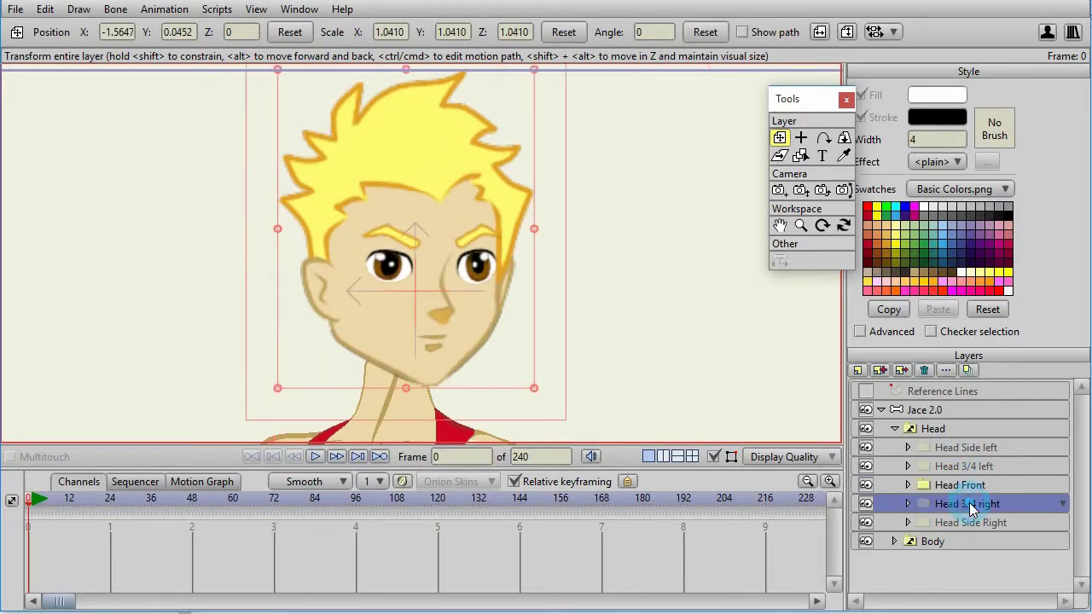
Show the side-right head, then cycle the body from Jace Side Left through Jace Side Right
click(978, 529)
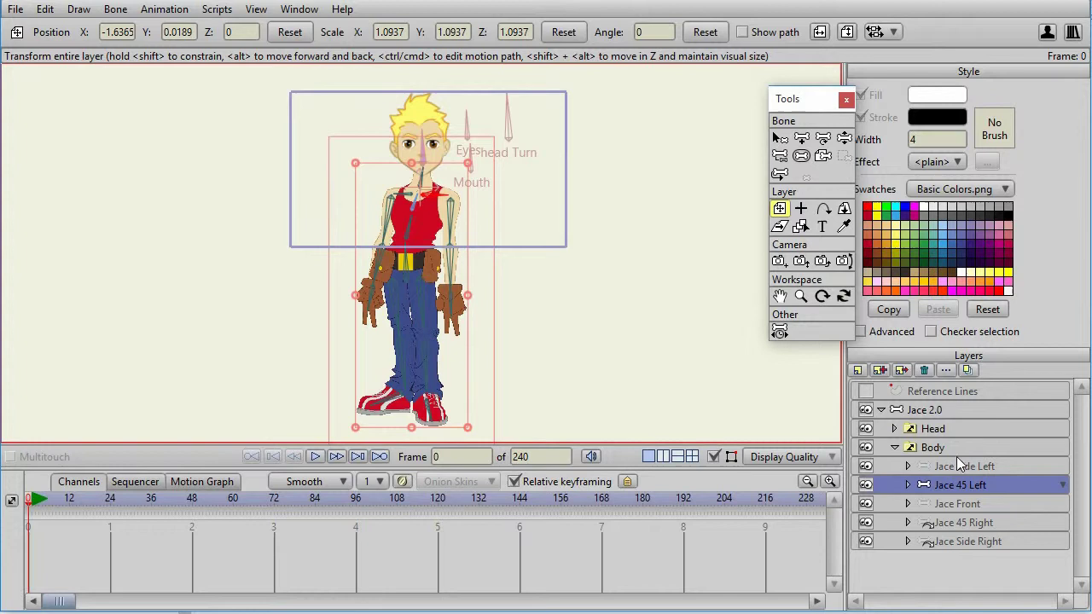
click(960, 465)
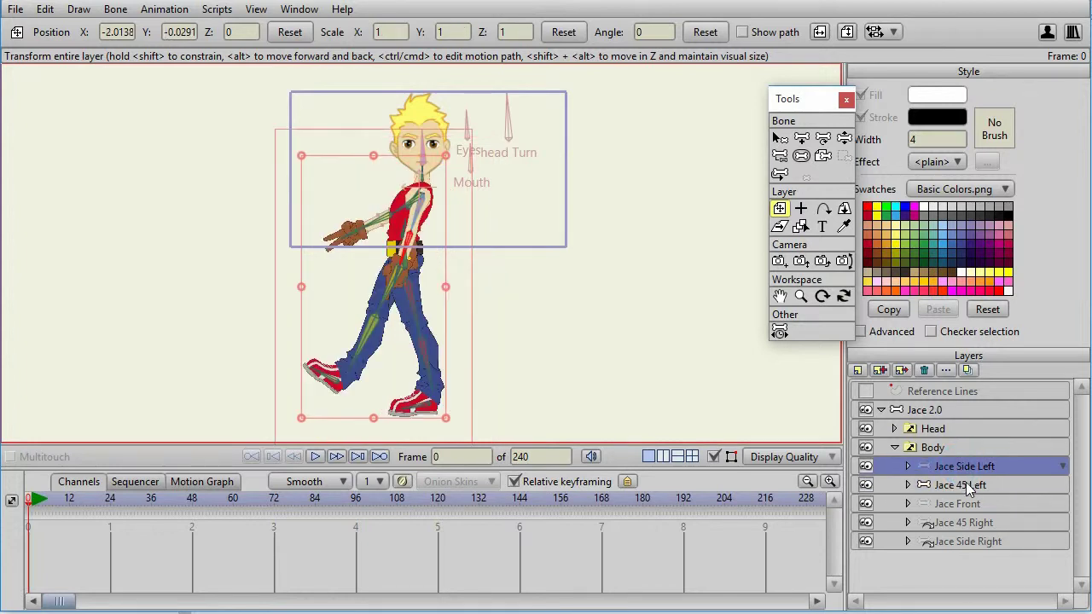
click(965, 484)
click(970, 503)
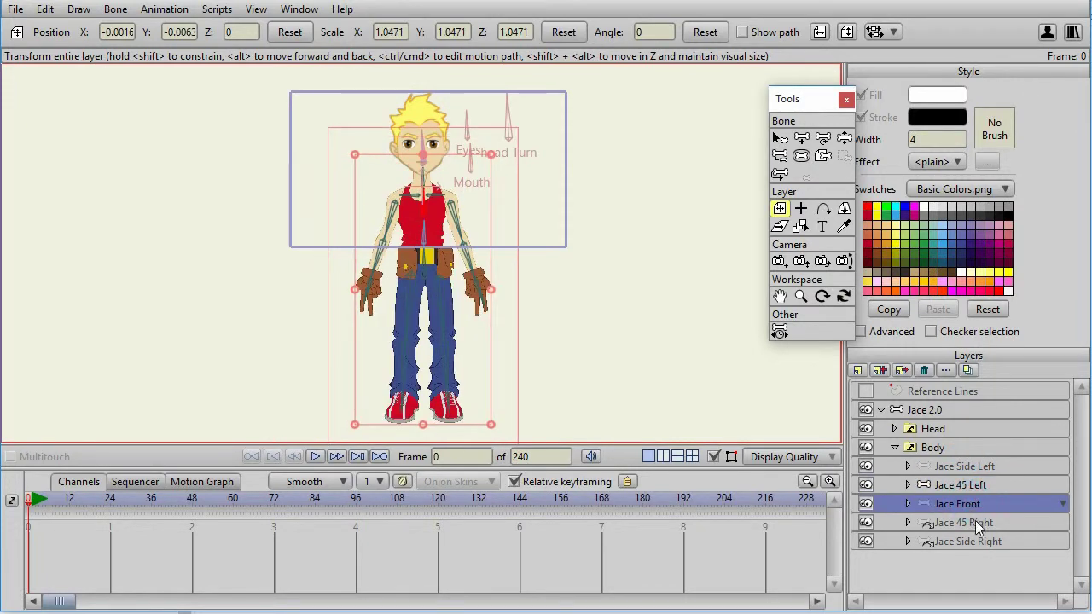
click(975, 522)
click(981, 541)
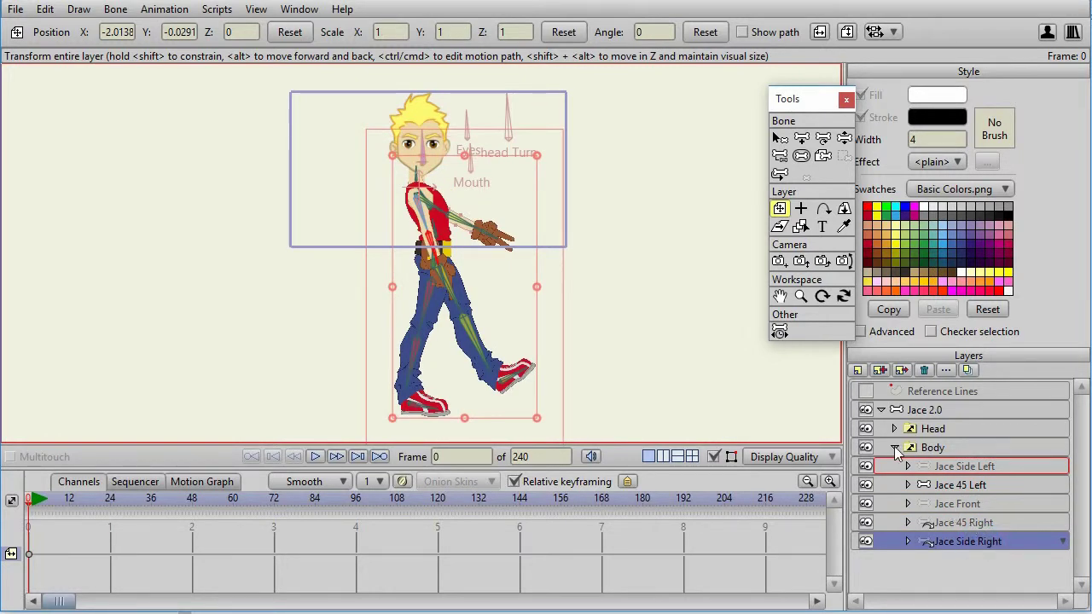
scroll(699, 313, down, 2)
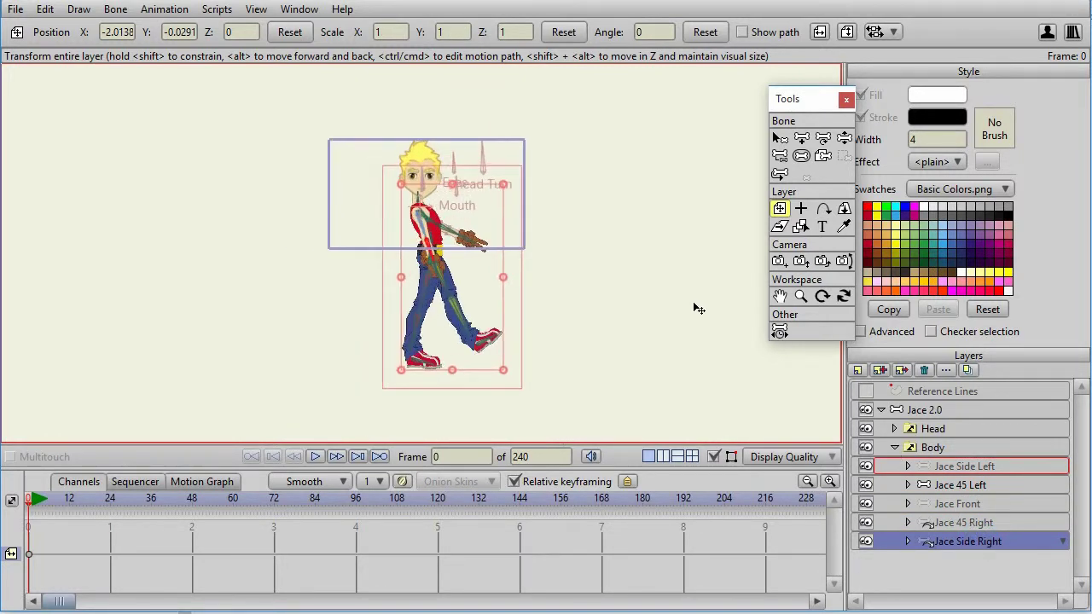
Zoom back in, select the Jace 2.0 bone layer and return the rig to frame 0
scroll(698, 309, up, 5)
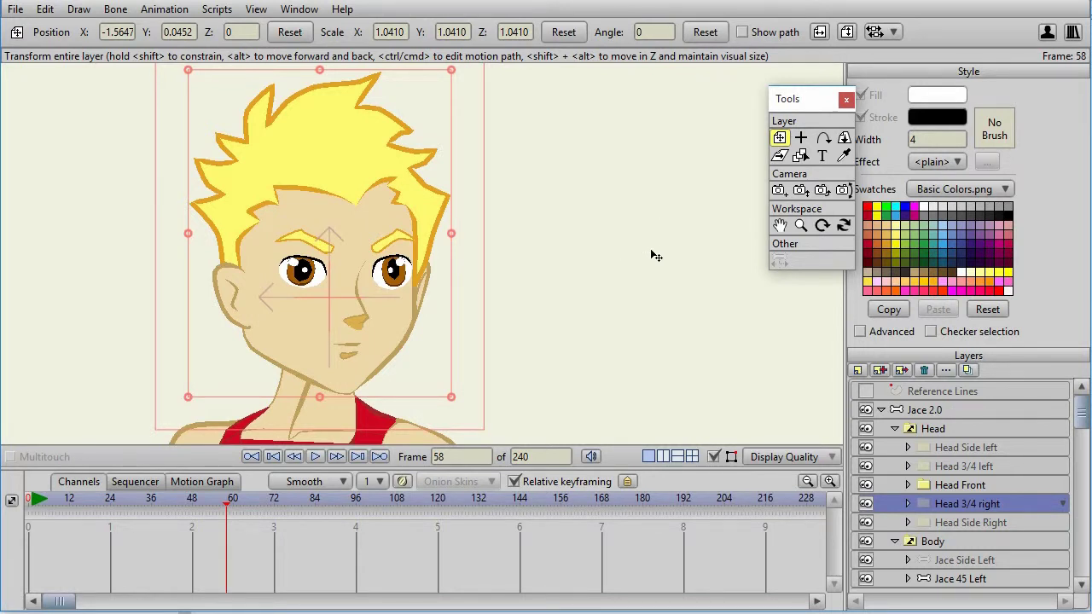
click(911, 411)
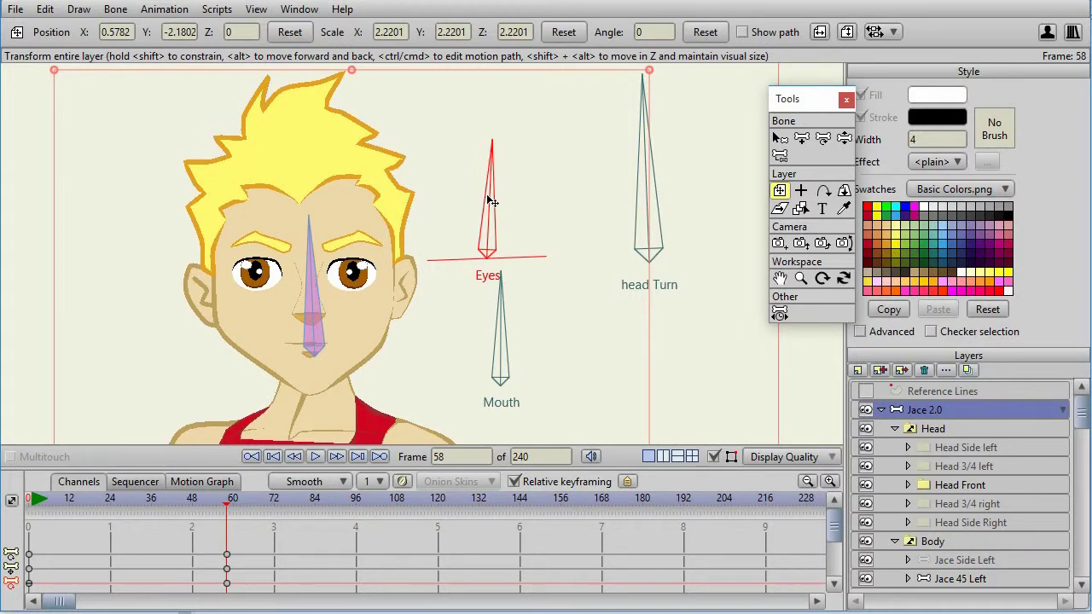
click(955, 415)
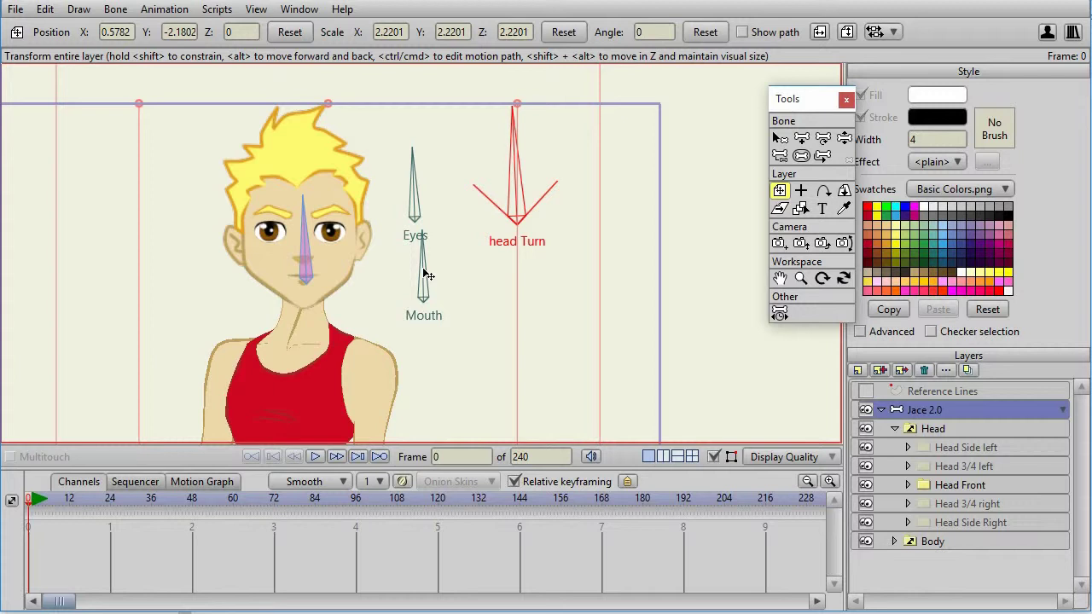
Expand Head Front and browse the Mouth group's mouth shapes, then collapse the list
click(977, 488)
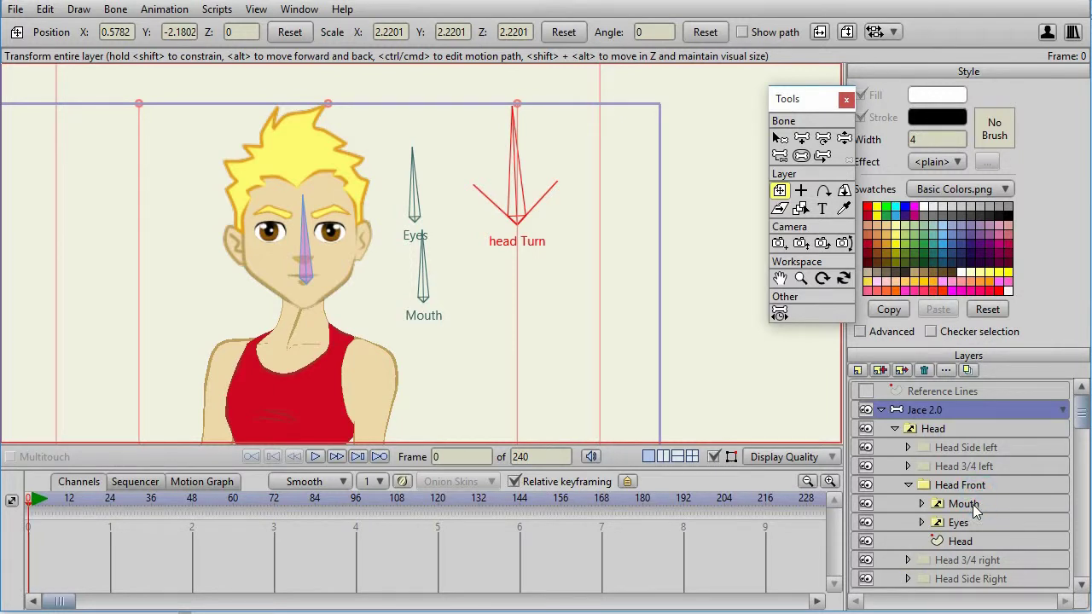
click(922, 503)
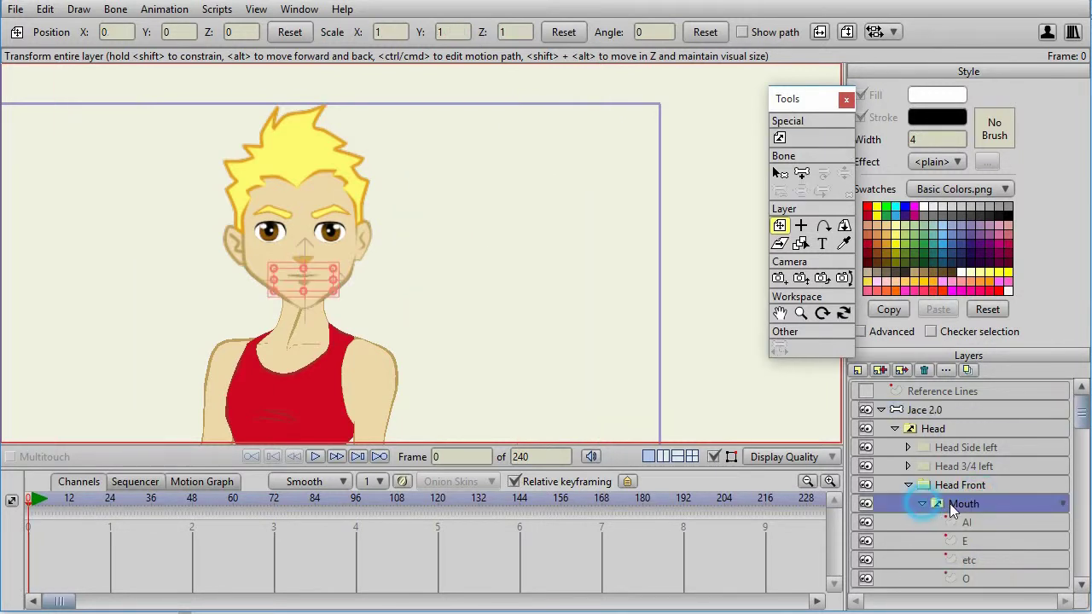
scroll(977, 499, down, 4)
scroll(986, 477, up, 1)
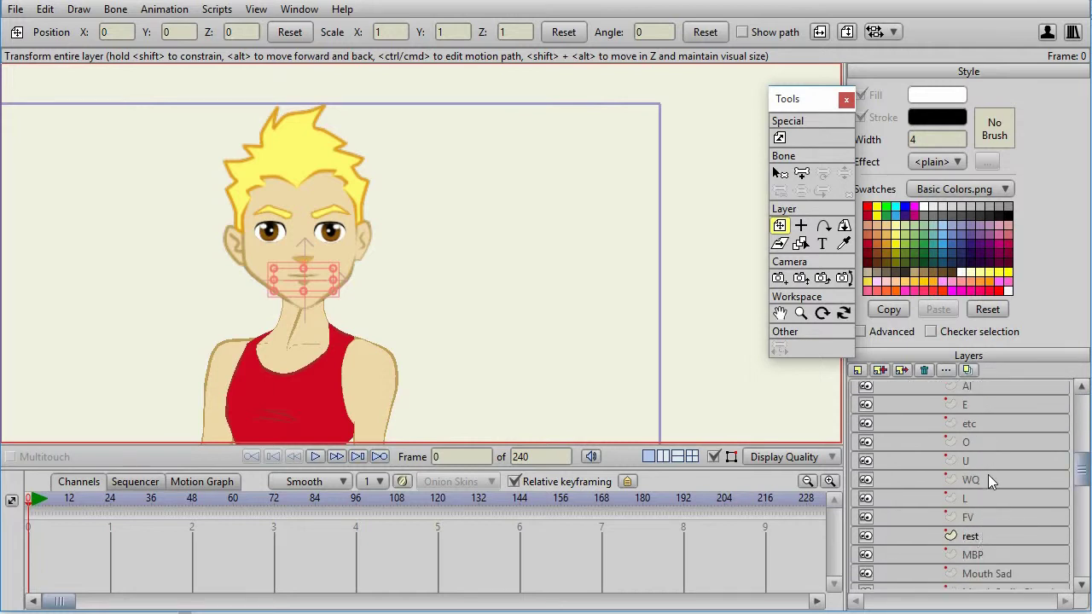
scroll(988, 475, down, 4)
scroll(988, 475, up, 4)
scroll(988, 475, up, 2)
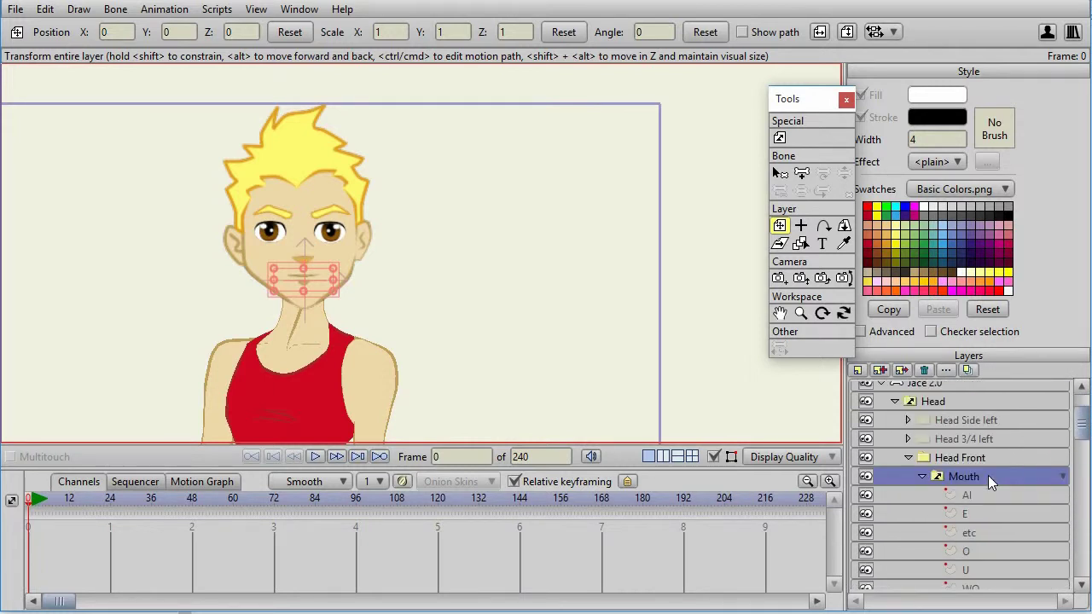
click(922, 478)
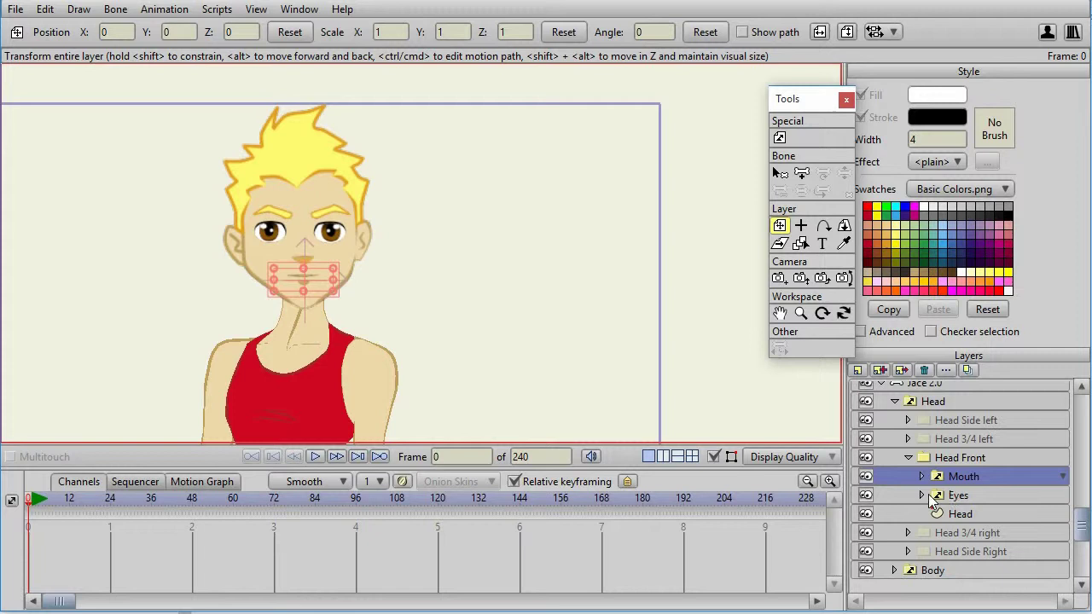
Preview the Eyes Sad, Worry and Angry expressions, then toggle the Head layer's visibility off and on
click(923, 494)
scroll(965, 491, down, 3)
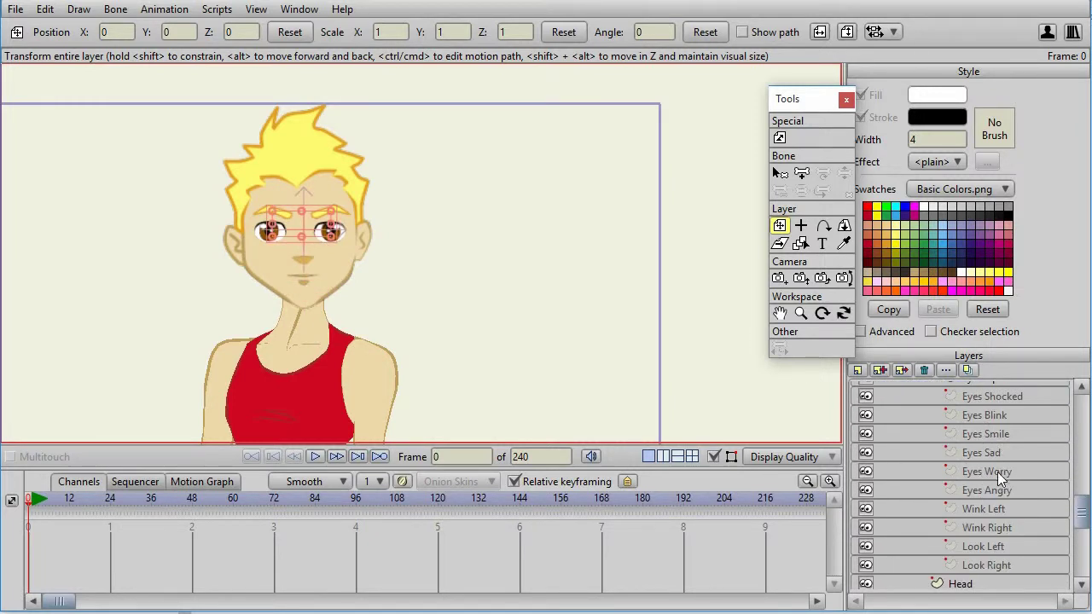
click(996, 453)
click(994, 472)
click(994, 491)
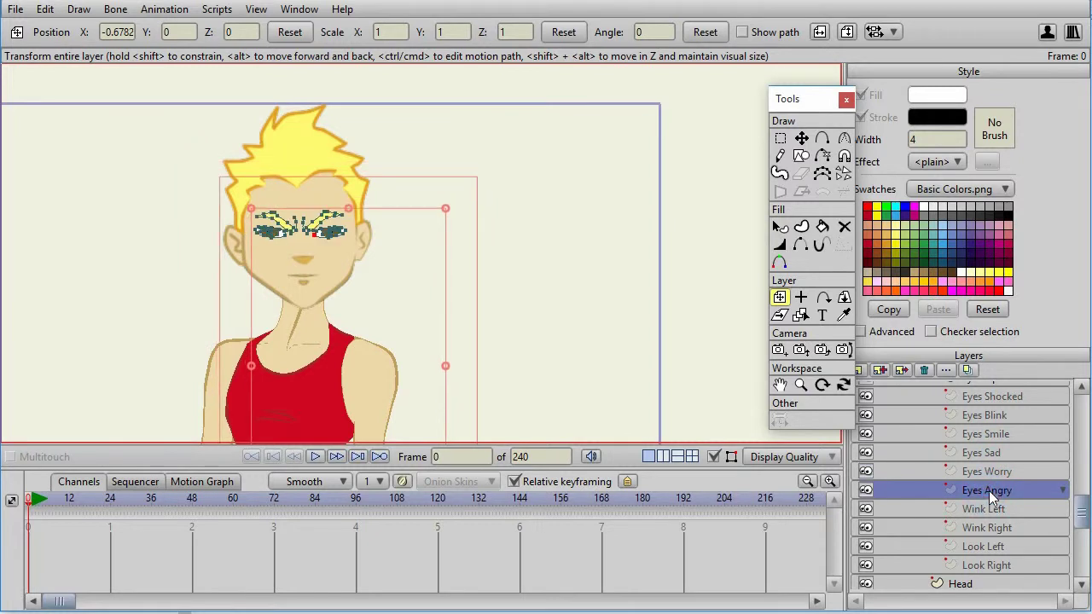
scroll(989, 499, up, 3)
click(921, 522)
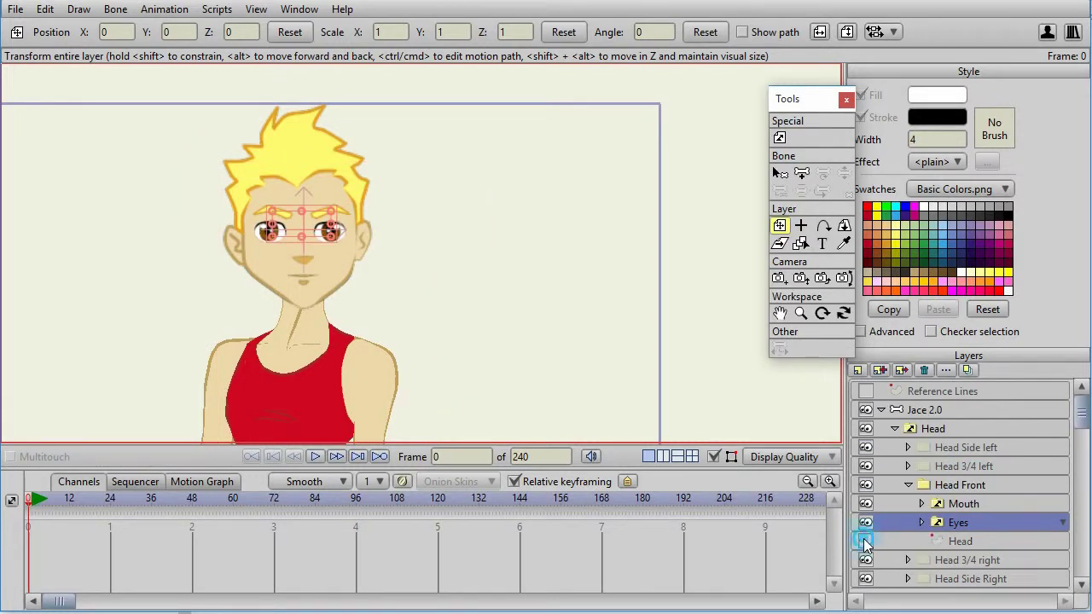
click(866, 542)
click(866, 543)
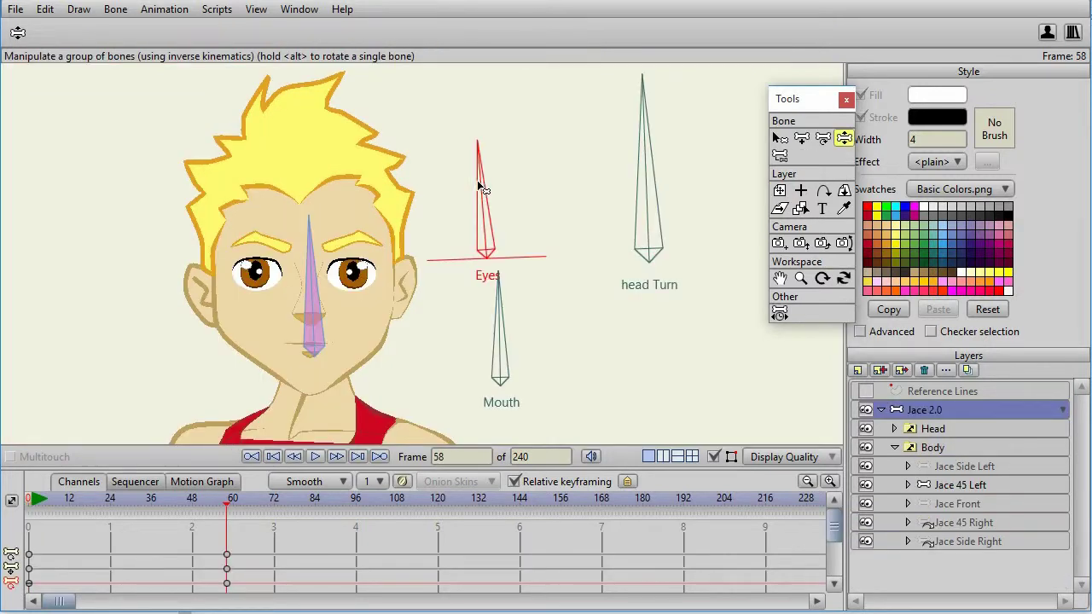
Make Jace wink with the Eyes bone and reshape his mouth with the Mouth bone
drag(482, 181, 500, 235)
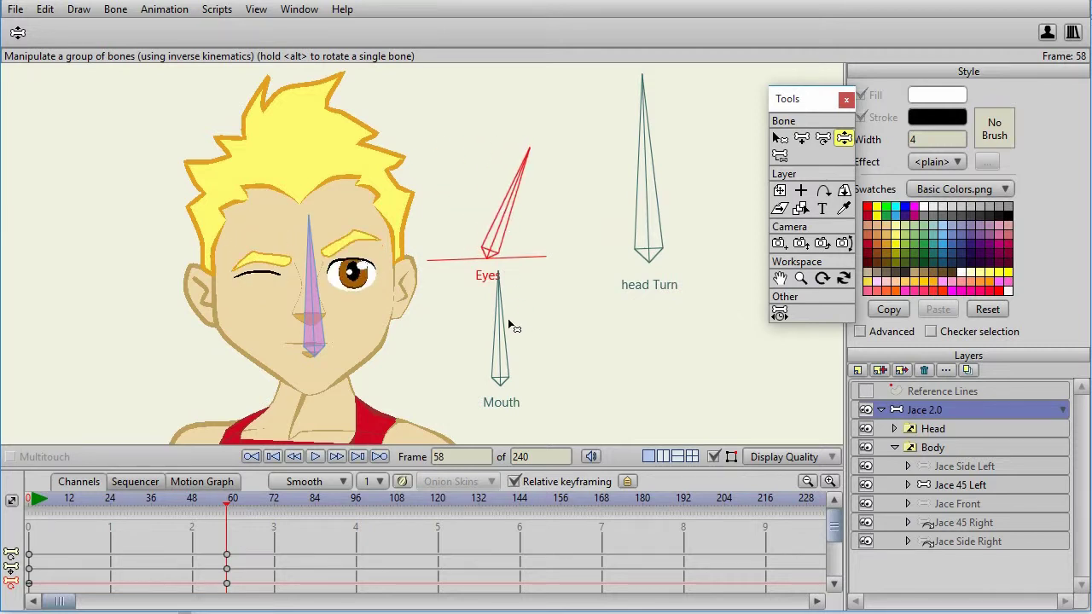
drag(503, 318, 473, 338)
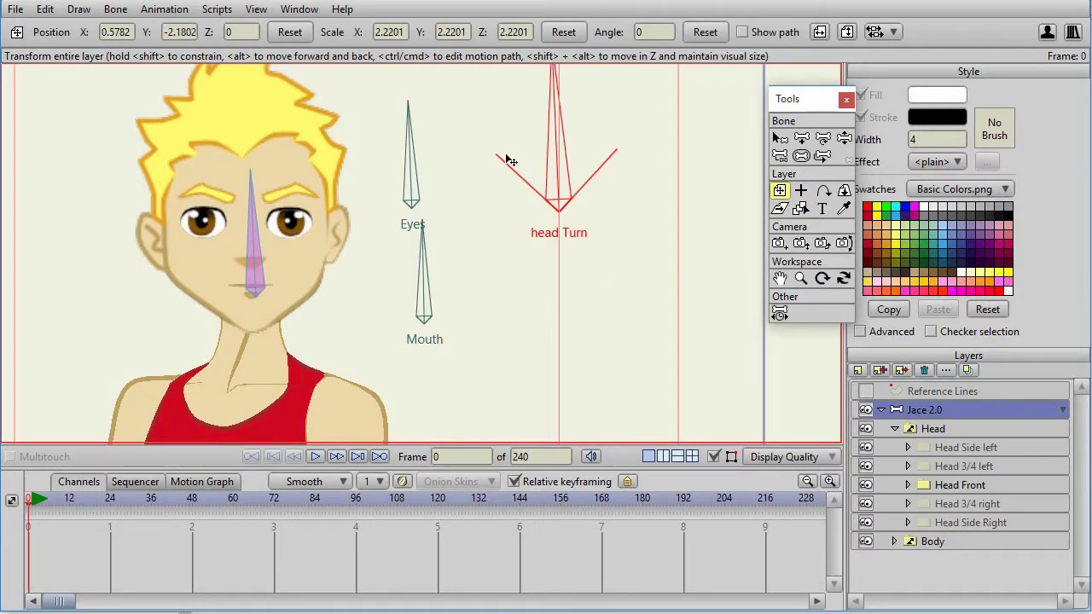
click(577, 114)
With Manipulate Bones, drag the head Turn bone to turn Jace's face slightly right
click(843, 139)
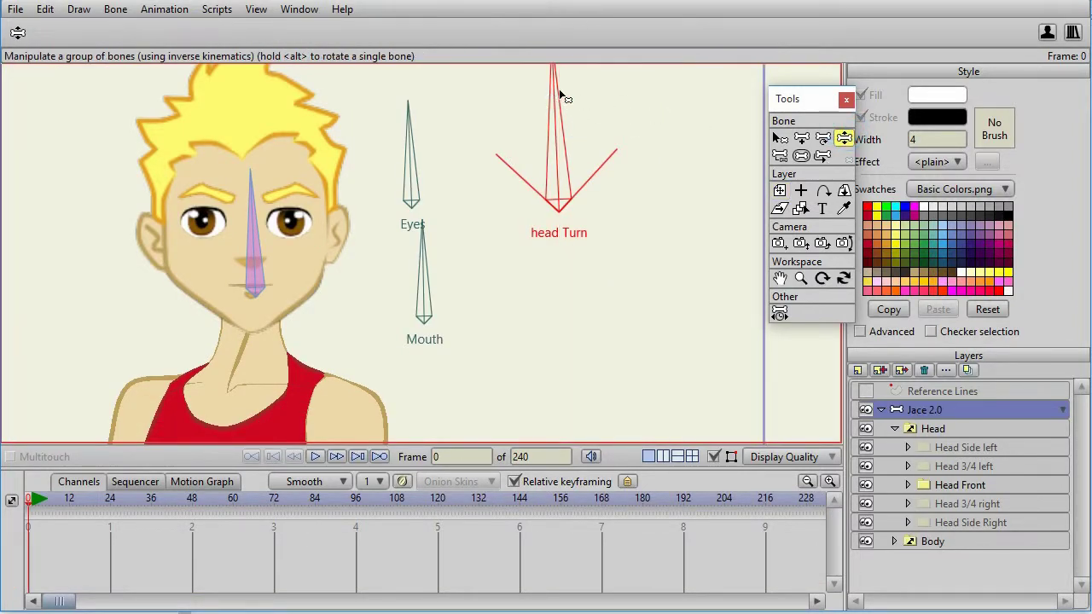
drag(563, 98, 584, 125)
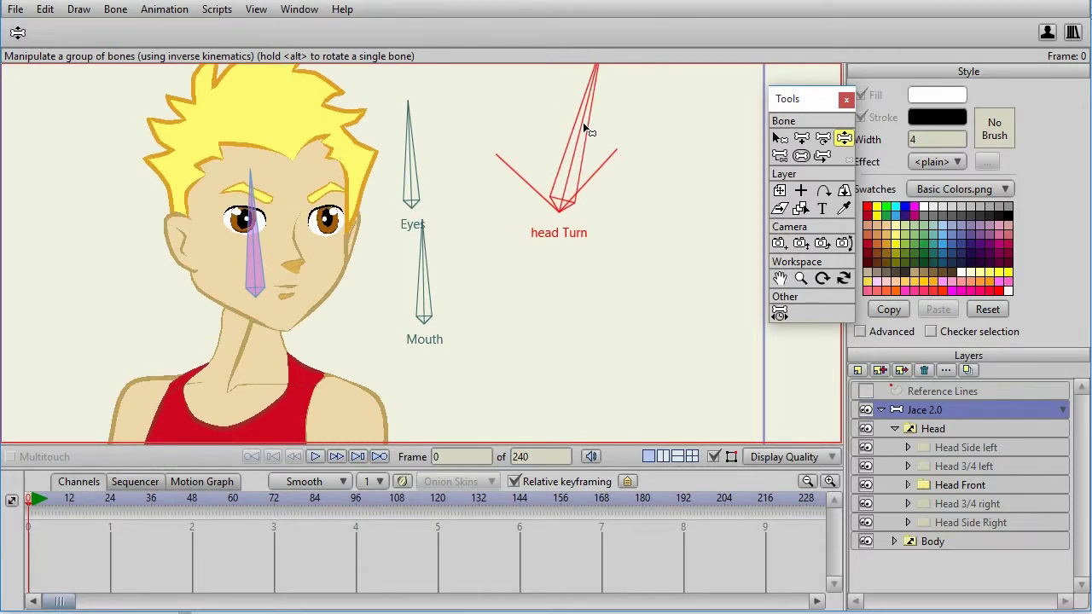
At frame 58, swing the head Turn bone right, back, then further right into the 3/4 right view
click(554, 130)
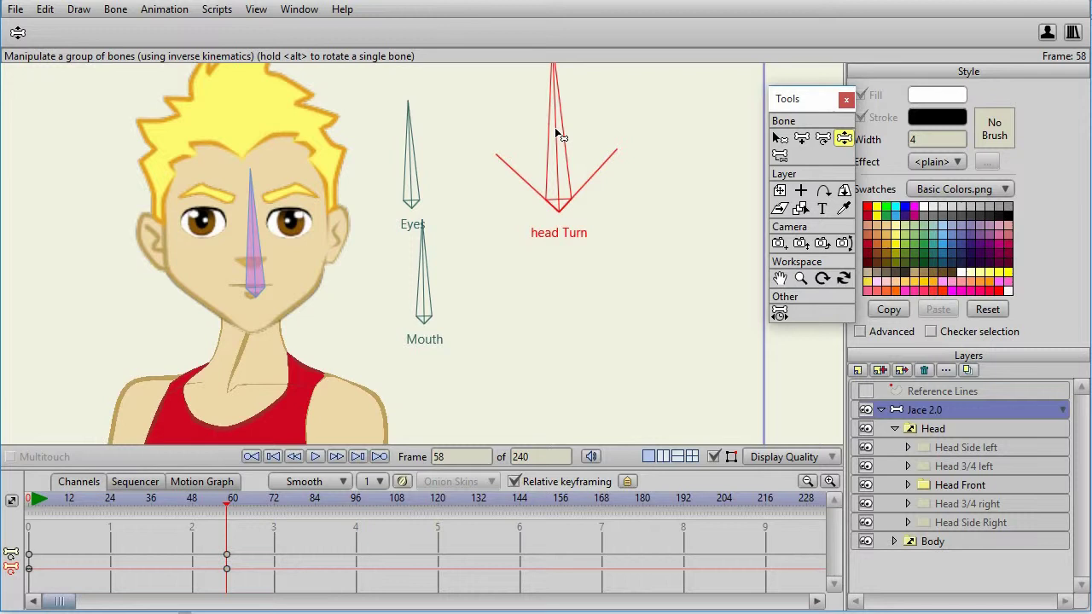
drag(555, 129, 579, 140)
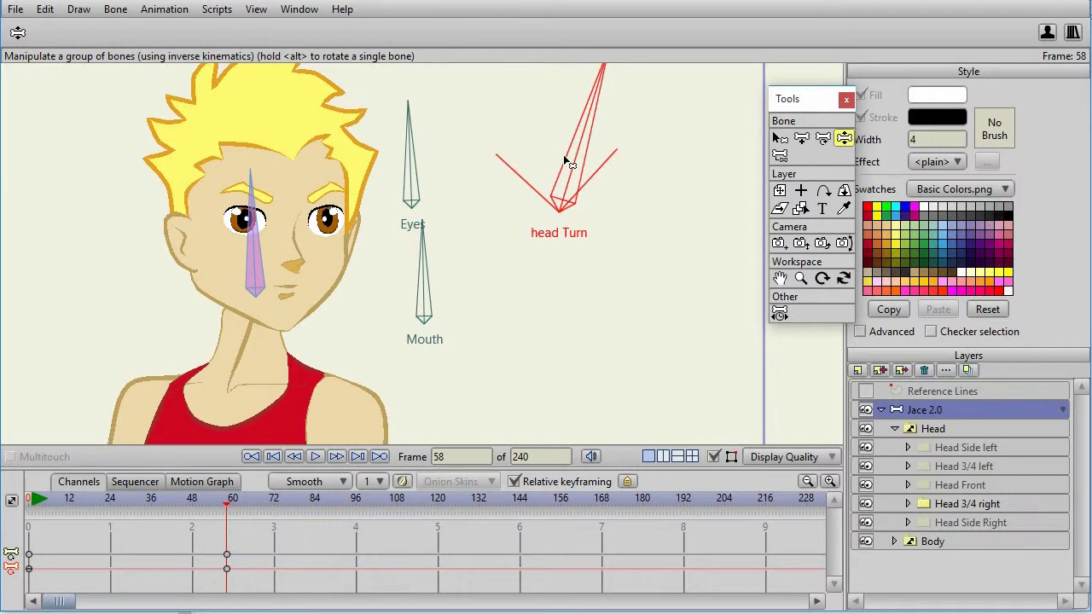
mouse_move(585, 141)
mouse_down()
mouse_move(571, 133)
mouse_move(581, 133)
mouse_move(572, 145)
mouse_up()
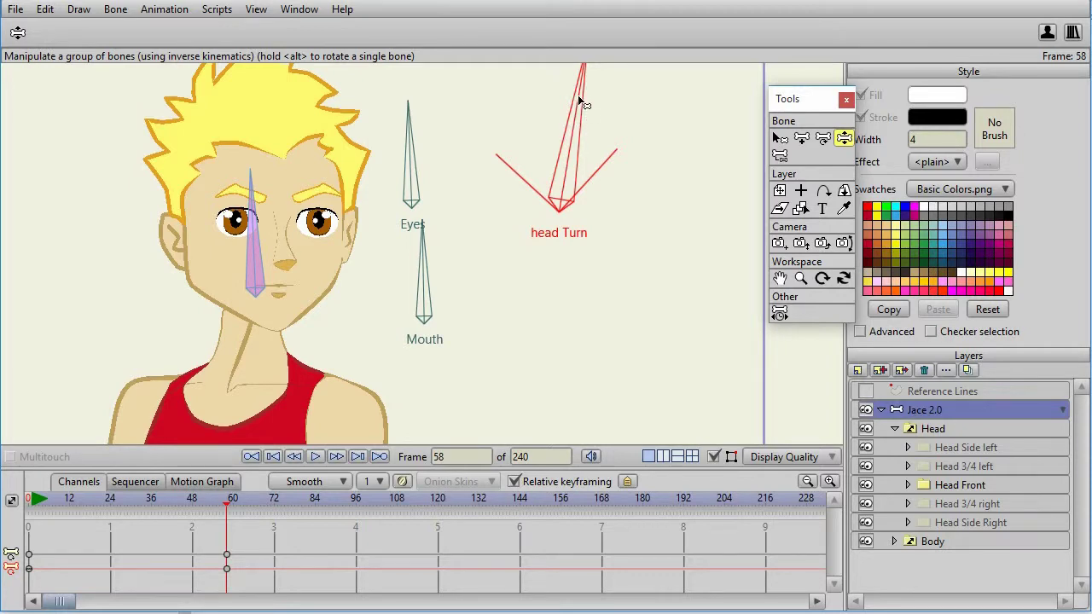
drag(580, 101, 611, 111)
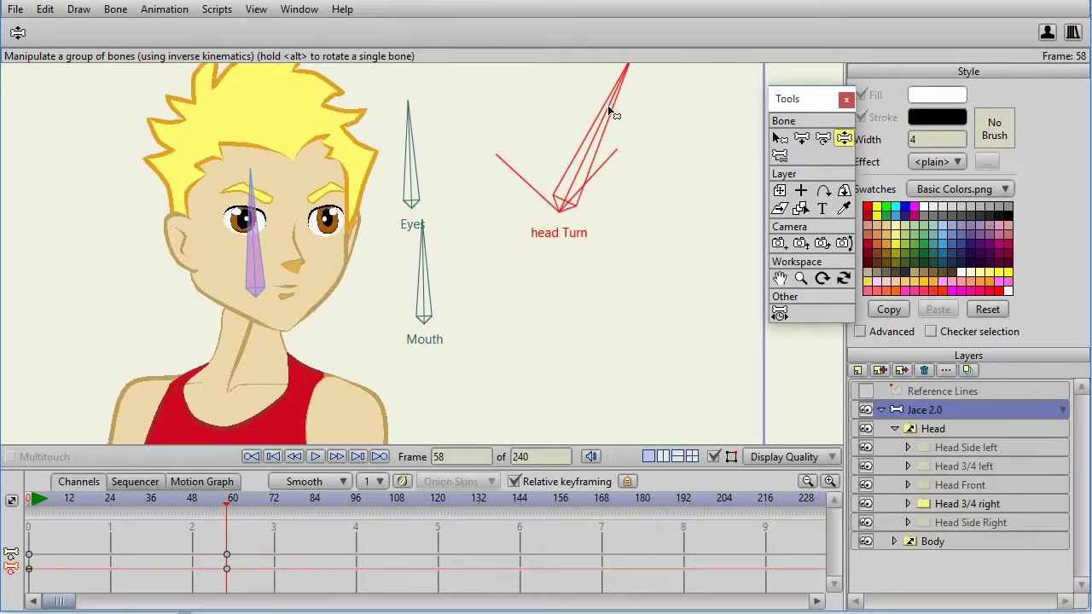
Select the Jace 2.0 bone layer, drag the face bone to shift Jace, and show parent links with Reparent Bone (P)
click(933, 428)
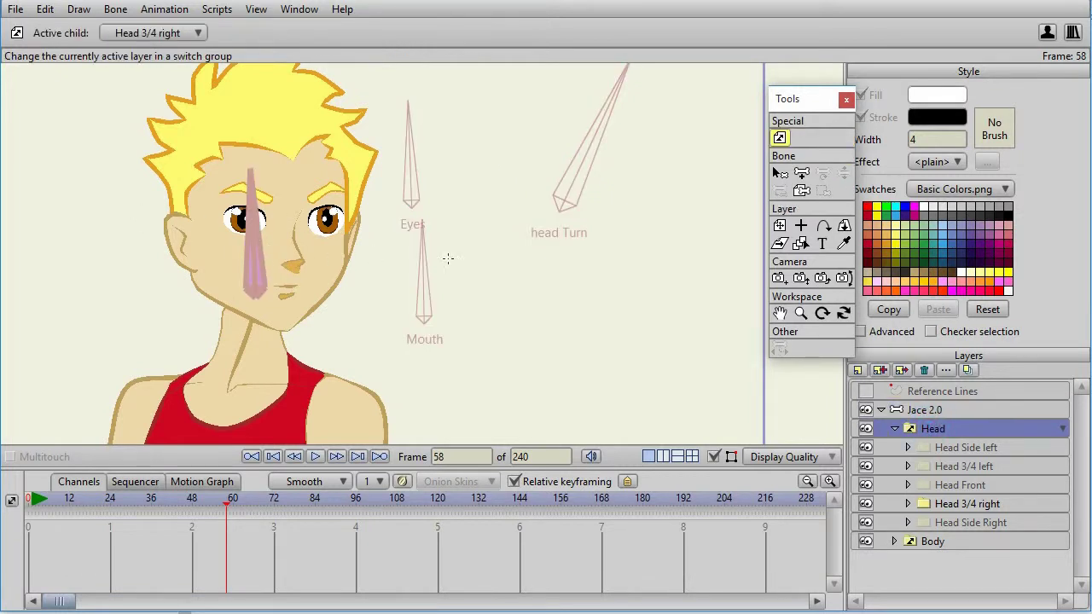
click(917, 409)
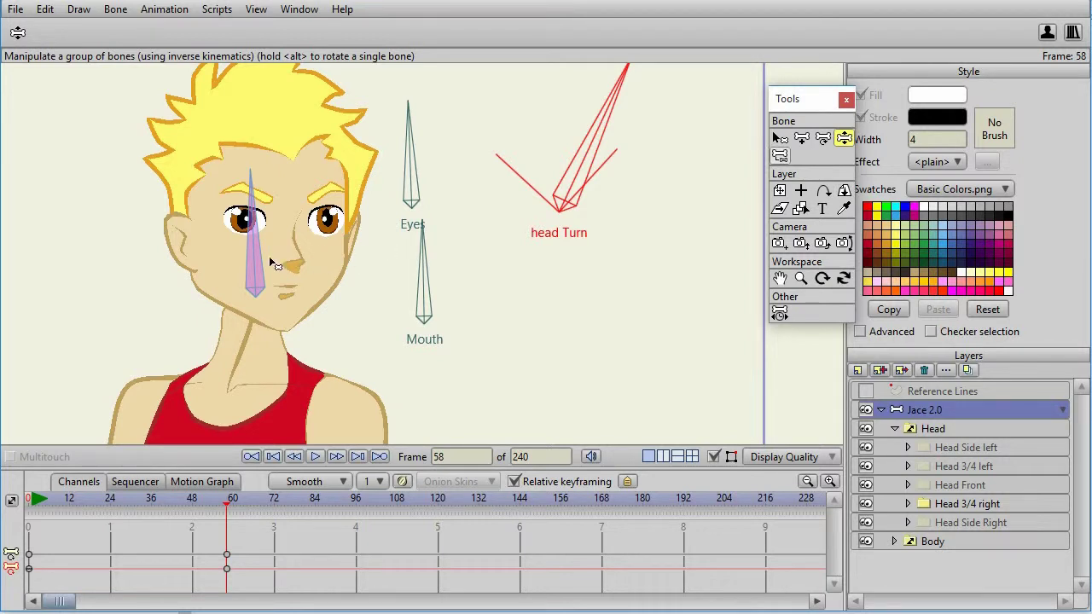
mouse_move(263, 256)
mouse_down()
mouse_move(247, 242)
mouse_move(285, 269)
mouse_move(202, 239)
mouse_move(226, 271)
mouse_move(197, 248)
mouse_move(243, 269)
mouse_move(250, 260)
mouse_move(257, 274)
mouse_move(253, 257)
mouse_move(251, 280)
mouse_move(244, 264)
mouse_move(258, 276)
mouse_up()
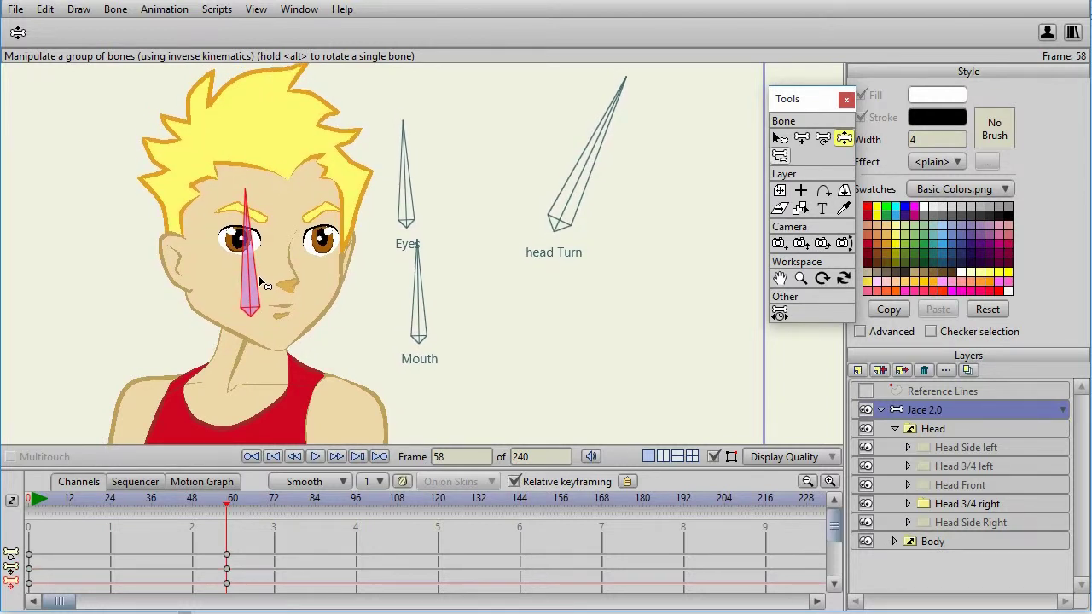
key(p)
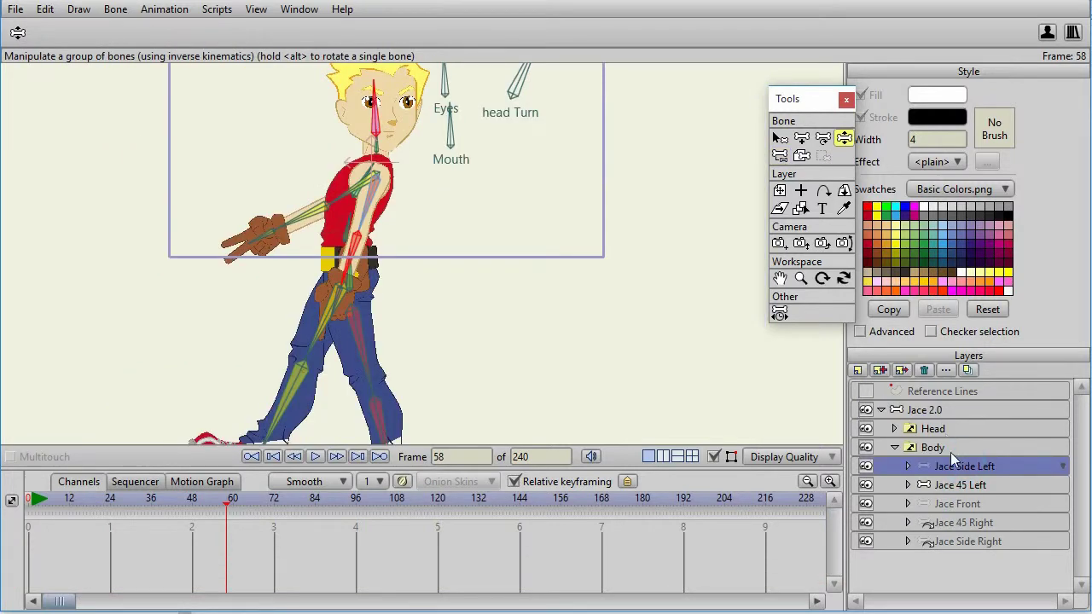
Cycle the body through Jace 45 Left, Front, 45 Right and Side Right, returning to Jace Front
click(961, 484)
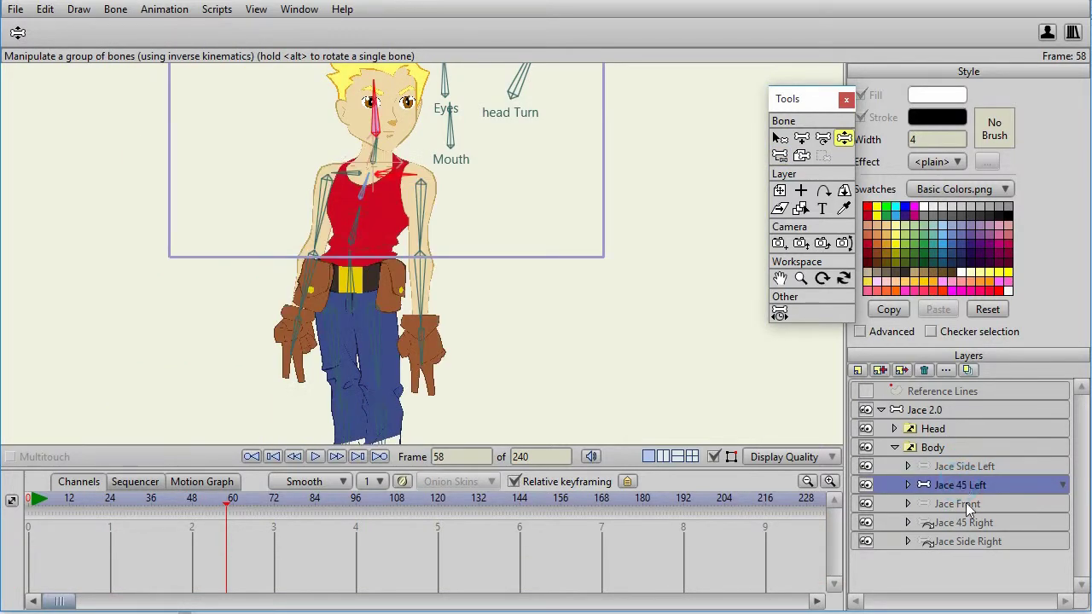
click(966, 502)
click(969, 522)
click(972, 541)
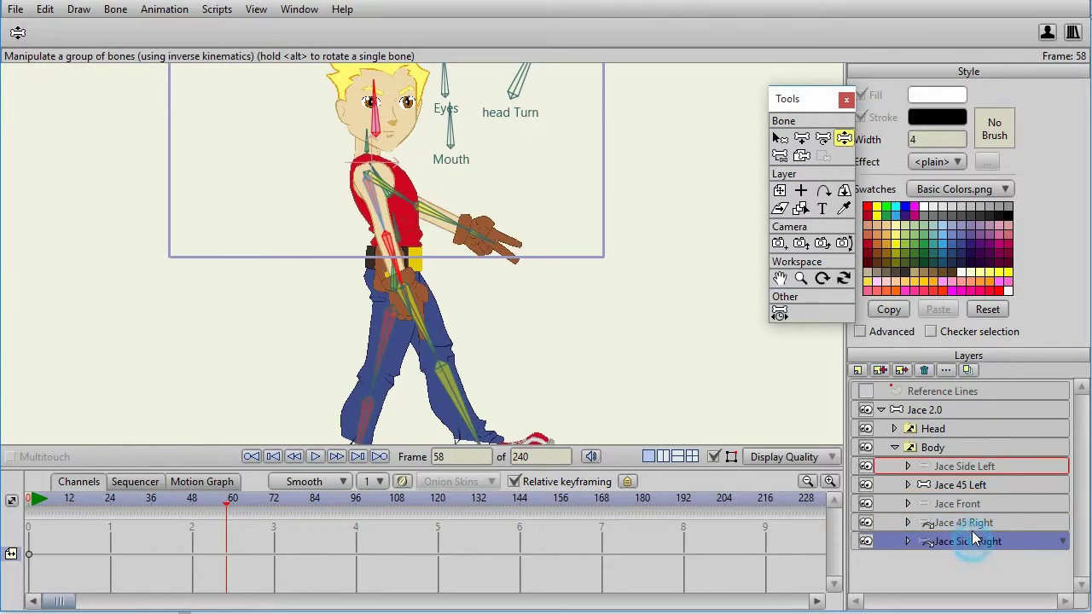
click(972, 523)
click(977, 484)
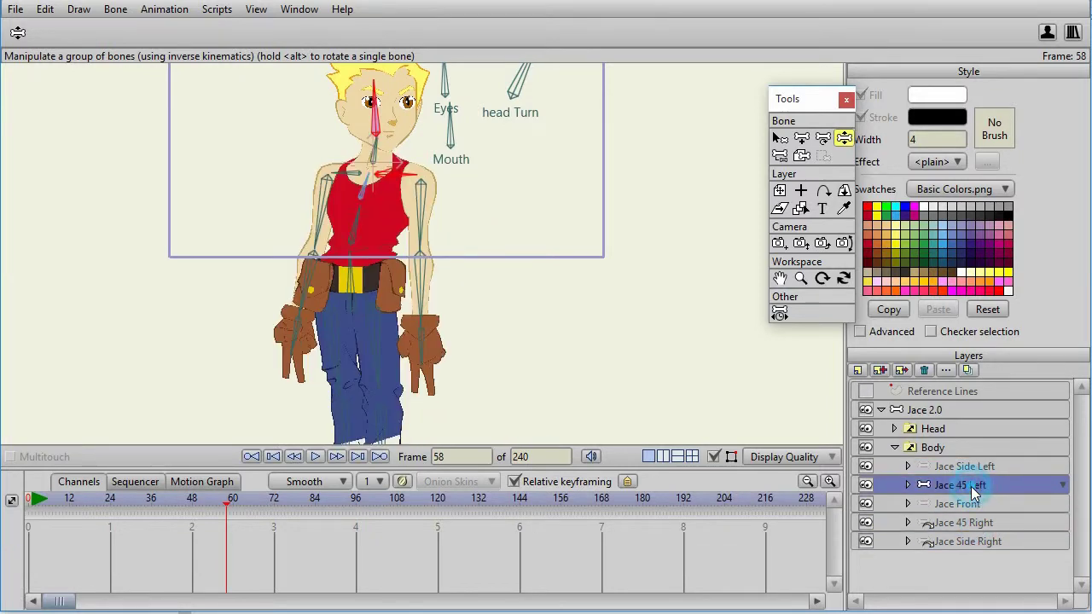
click(972, 503)
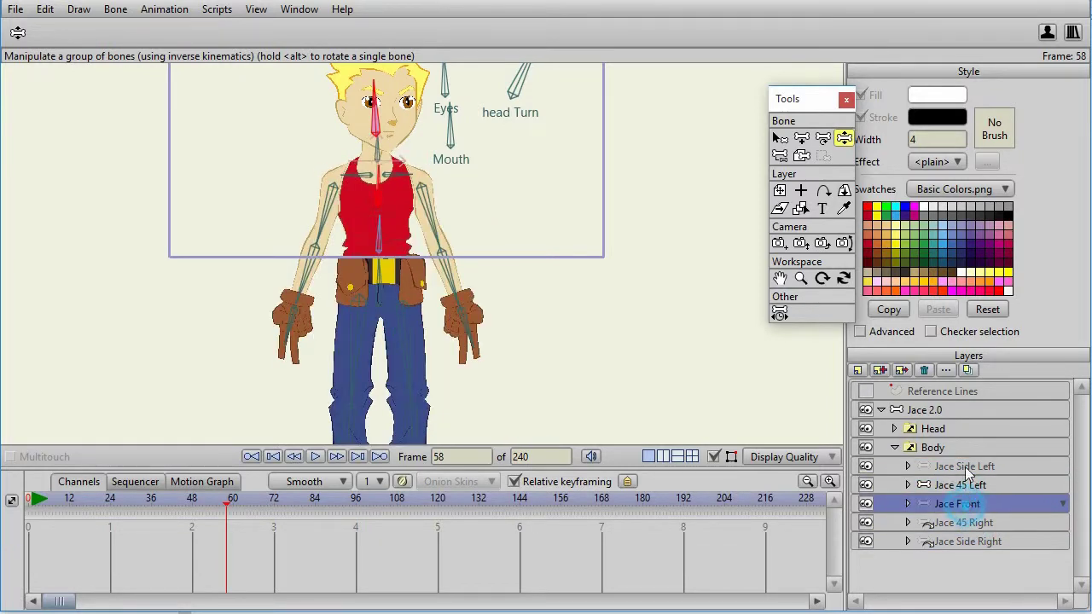
With the Jace 2.0 group selected, step the body from Side Left to 45 Right and back to Jace Front
click(933, 411)
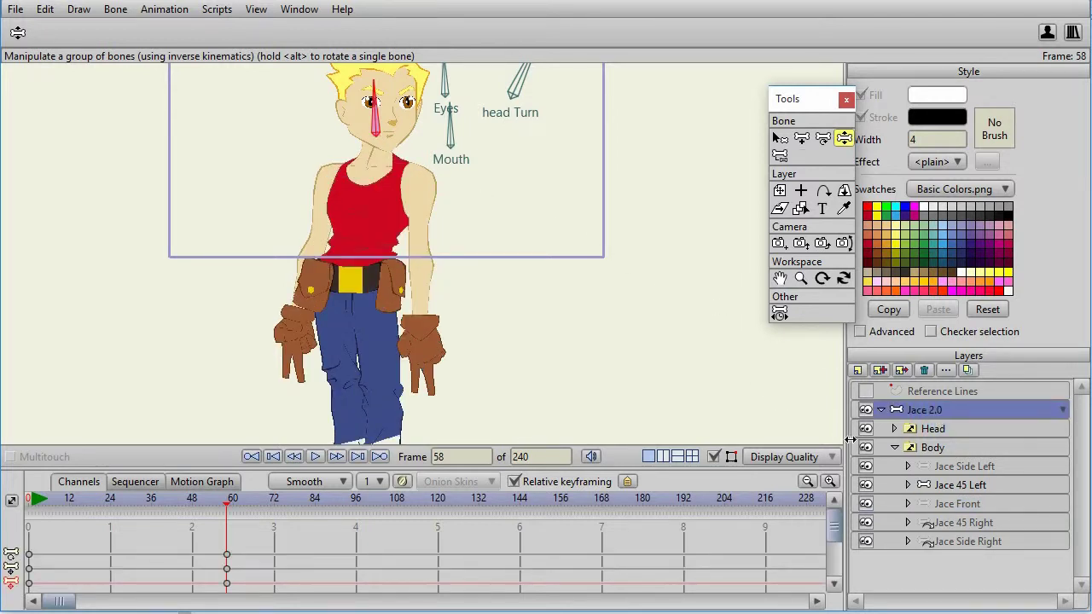
click(964, 467)
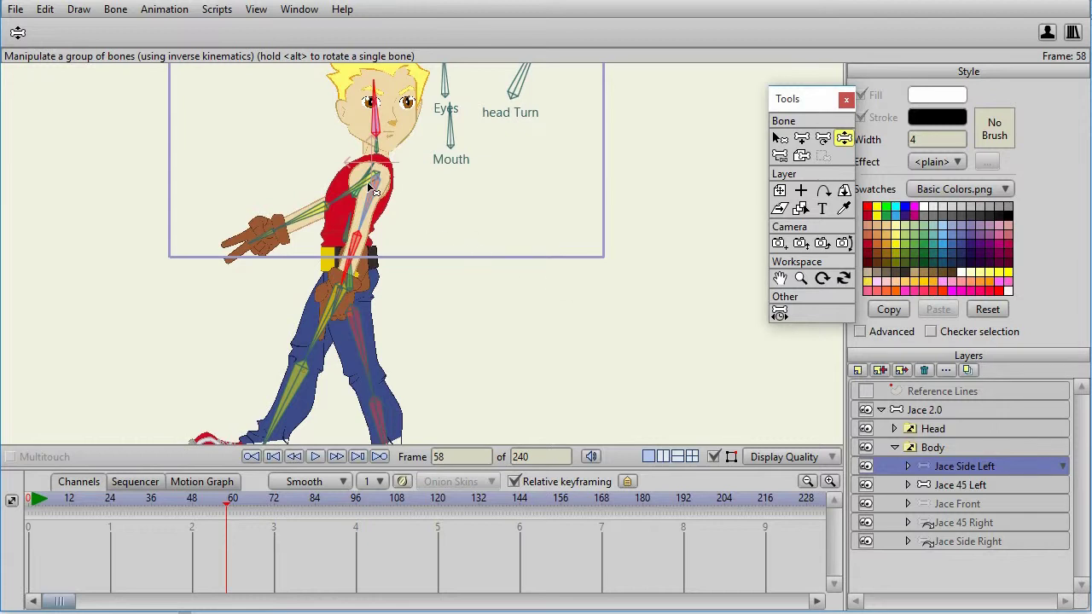
click(939, 486)
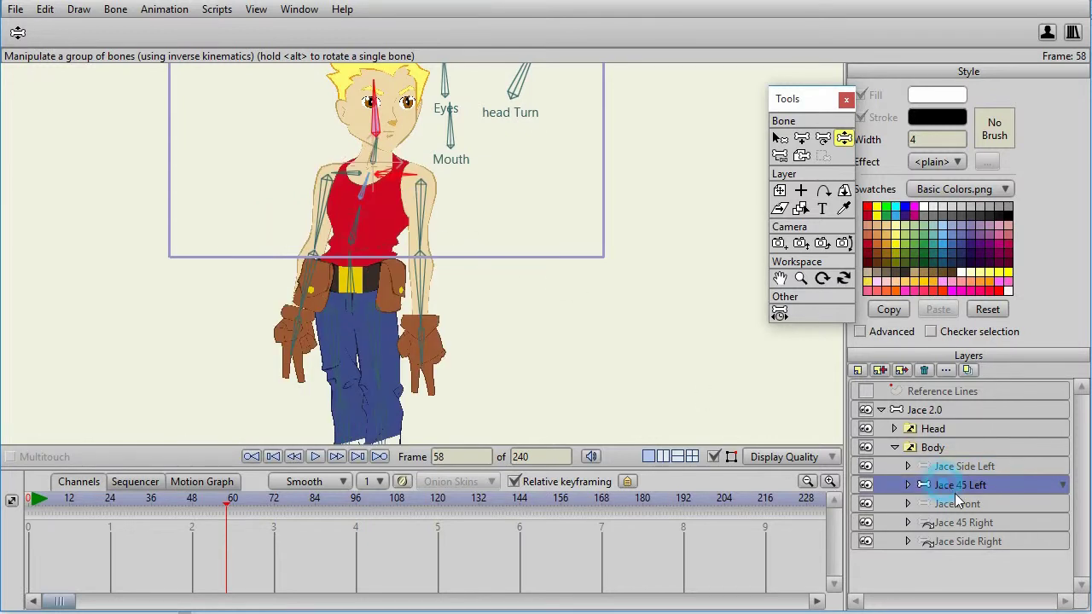
click(962, 503)
click(967, 521)
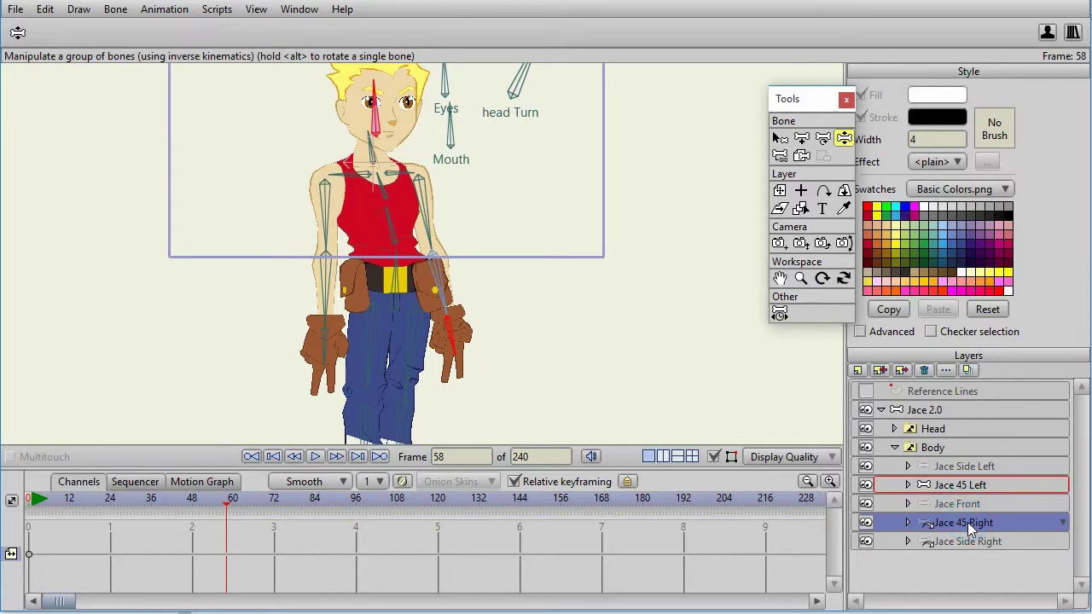
click(969, 504)
click(970, 484)
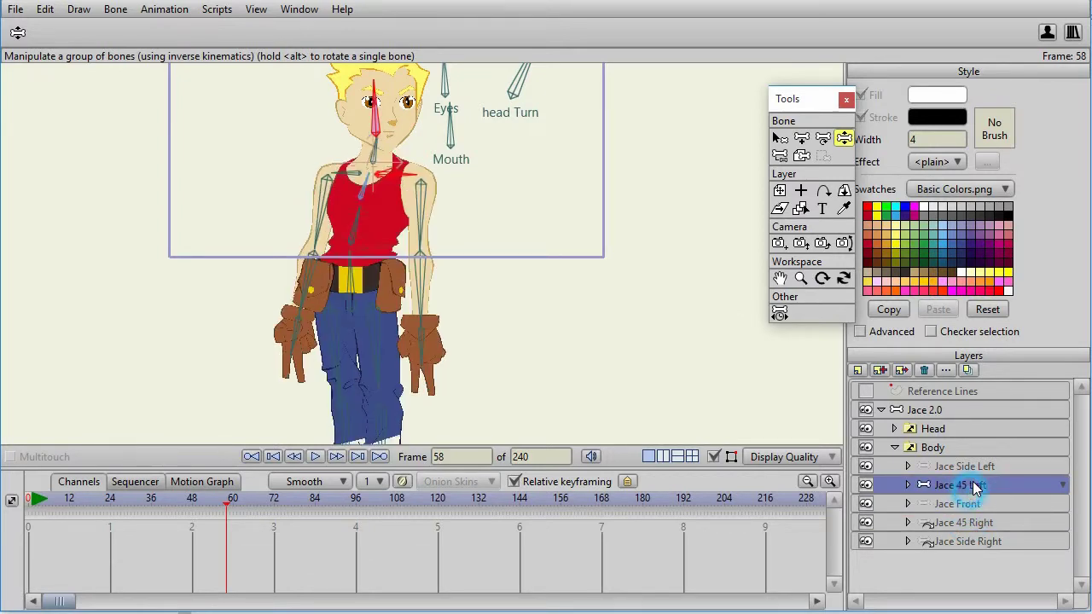
click(978, 503)
click(979, 485)
click(976, 467)
click(981, 483)
click(974, 506)
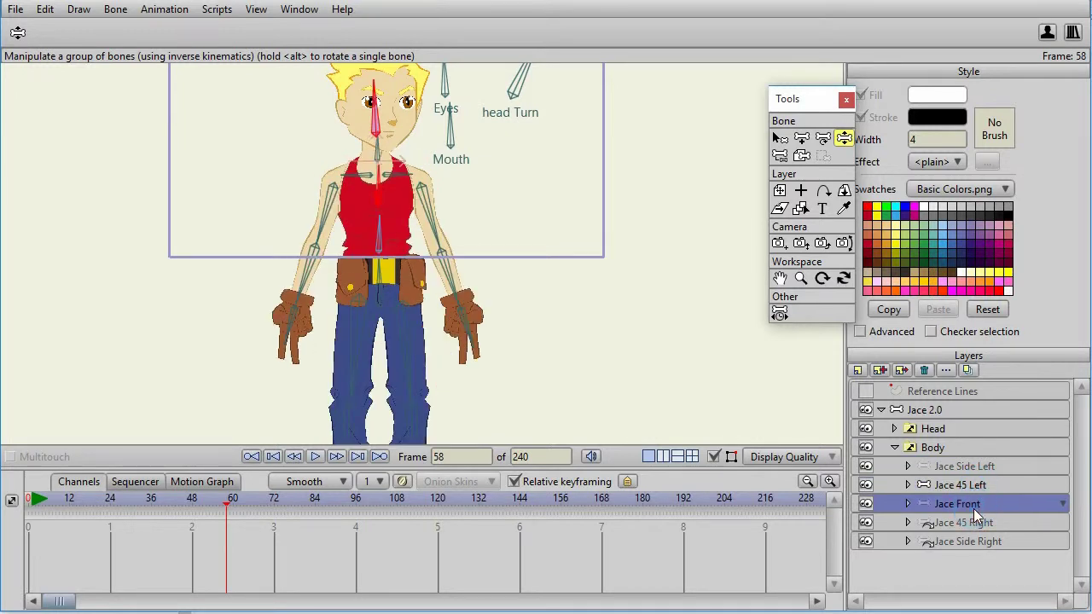